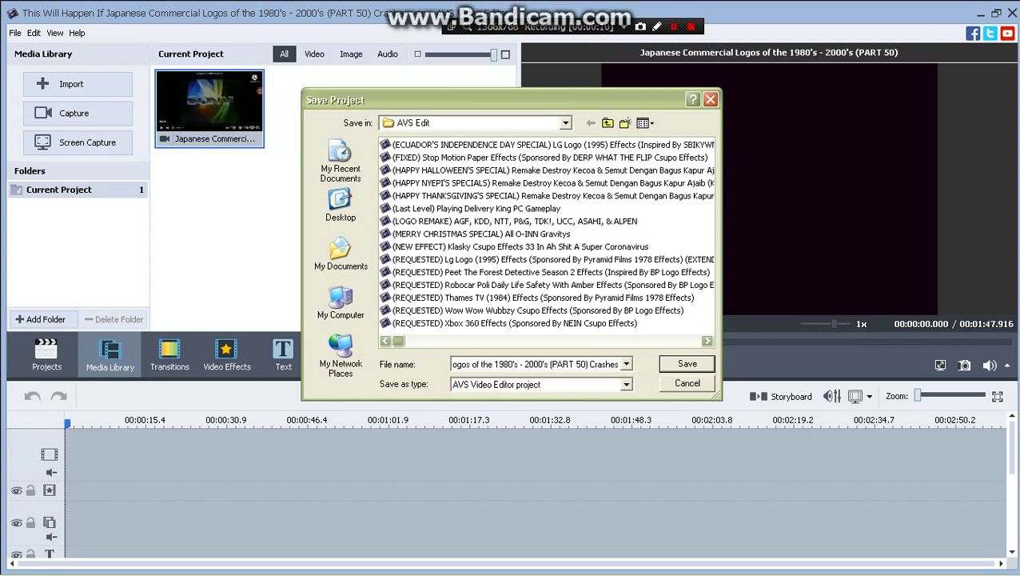
Step: Copy "Japanese Commercial Logos of the 1980's - 2000's (PART 50)" from the project's file name and close the save dialog without saving
key(ctrl+shift+Left)
key(ctrl+shift+Left)
key(ctrl+shift+Left)
key(ctrl+shift+Left)
key(ctrl+shift+Left)
key(ctrl+shift+Left)
key(ctrl+shift+Left)
key(ctrl+shift+Left)
key(ctrl+shift+Left)
key(ctrl+shift+Left)
key(ctrl+shift+Left)
key(ctrl+shift+Left)
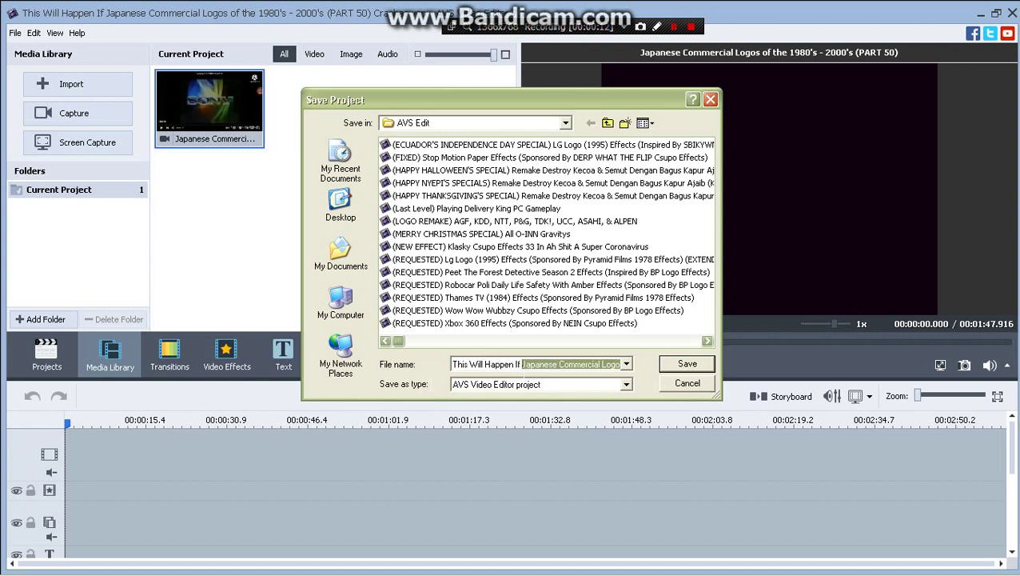
click(679, 388)
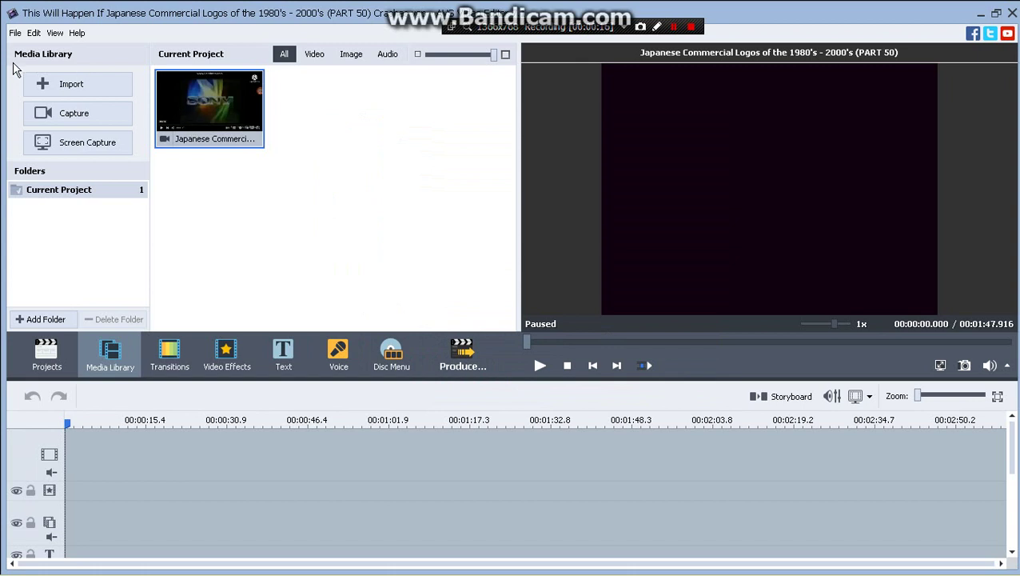
Step: Place the Japanese Commercial Logos clip at the start of the main video track and match the project's aspect ratio to it
click(14, 32)
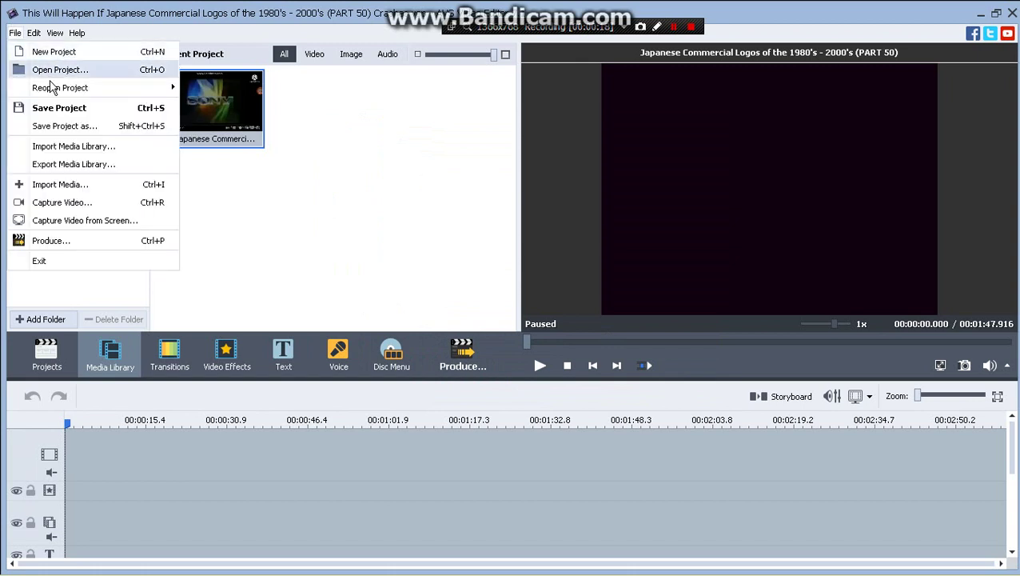
key(Escape)
drag(196, 105, 284, 424)
click(486, 329)
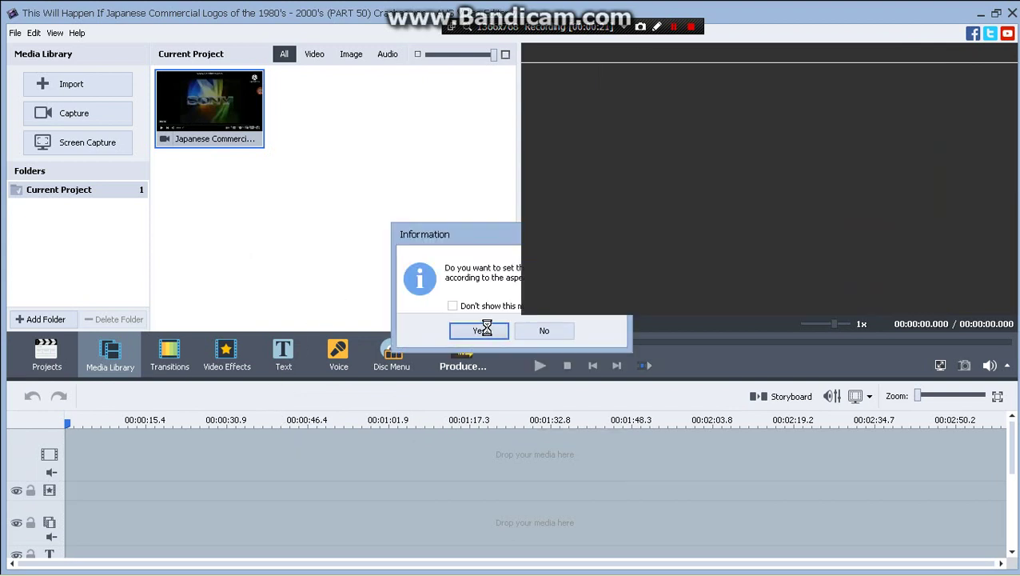
click(14, 33)
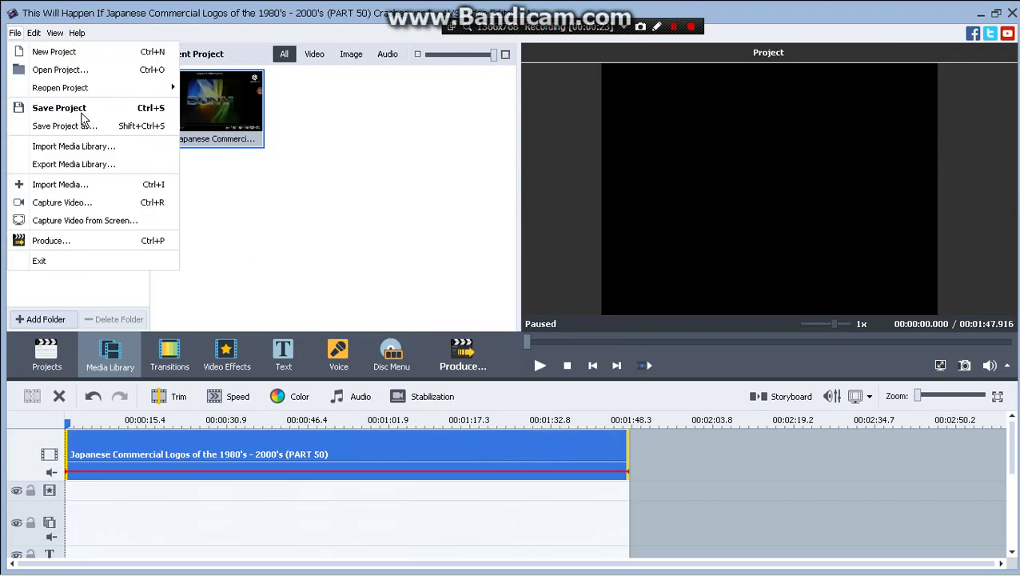
key(Escape)
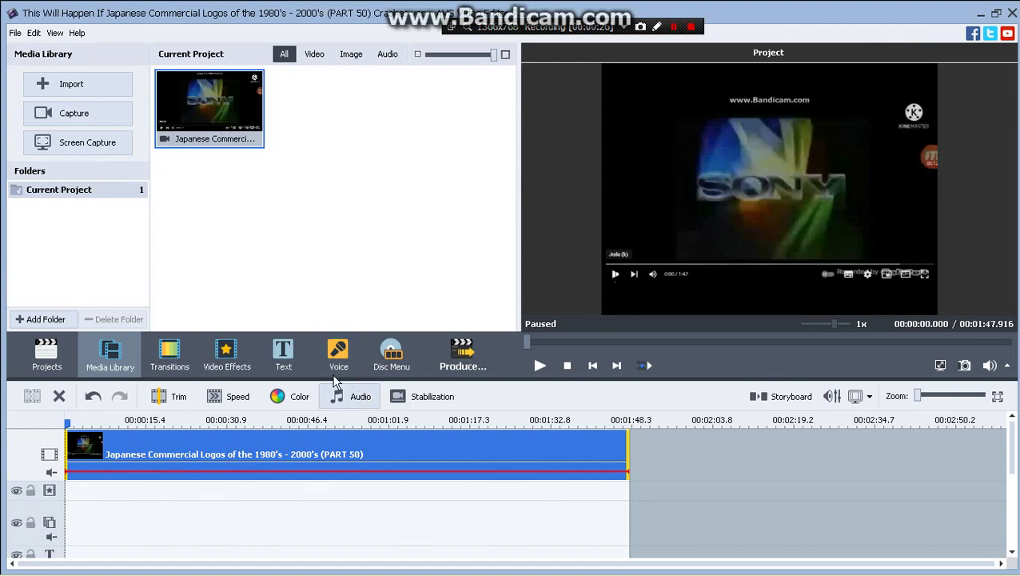
Step: Set the timeline clip's playback speed to 4.05x with stretched audio and save the project
click(232, 396)
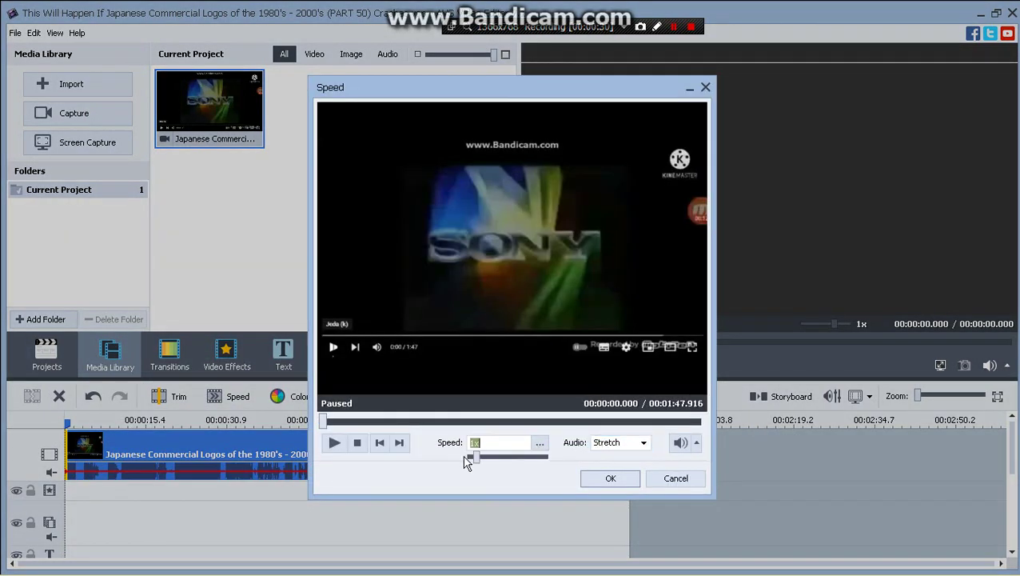
drag(476, 455, 495, 518)
click(540, 442)
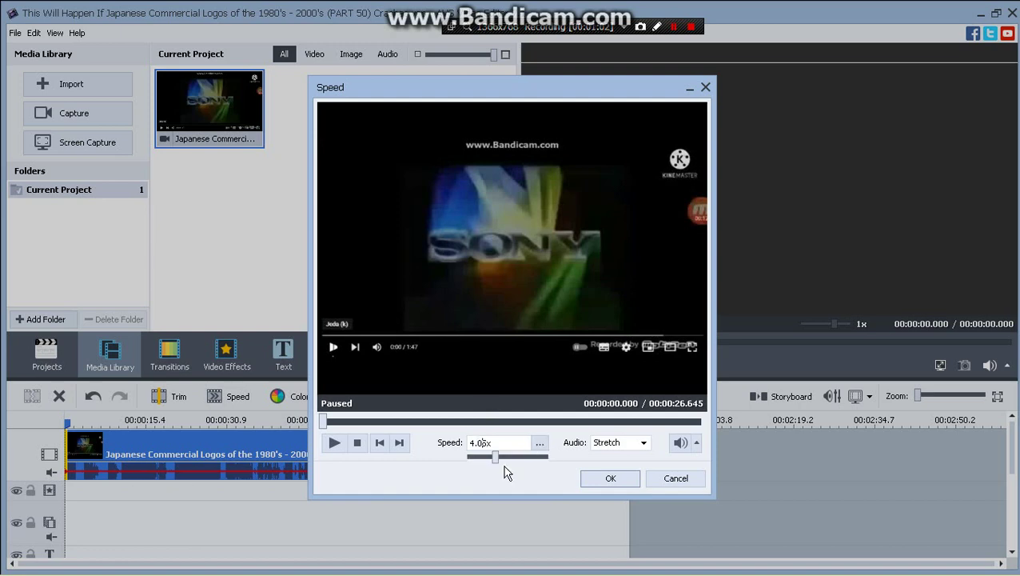
mouse_move(497, 453)
mouse_down()
mouse_move(492, 478)
mouse_move(502, 483)
mouse_move(499, 453)
mouse_up()
click(483, 442)
click(541, 444)
mouse_move(495, 457)
mouse_down()
mouse_move(492, 447)
mouse_move(493, 461)
mouse_up()
mouse_move(495, 461)
mouse_down()
mouse_move(478, 460)
mouse_move(491, 475)
mouse_move(495, 458)
mouse_up()
click(614, 479)
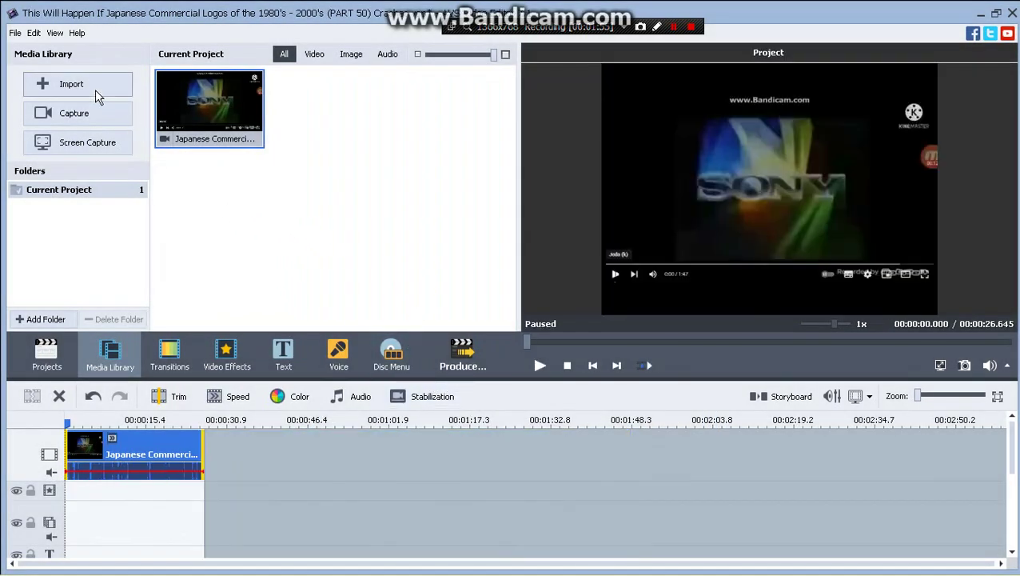
click(15, 33)
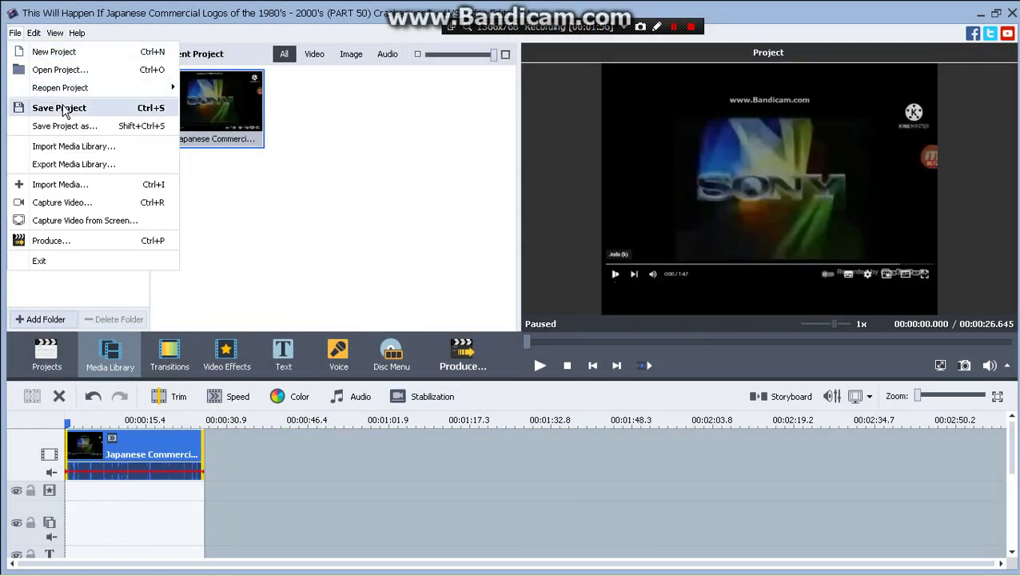
click(71, 107)
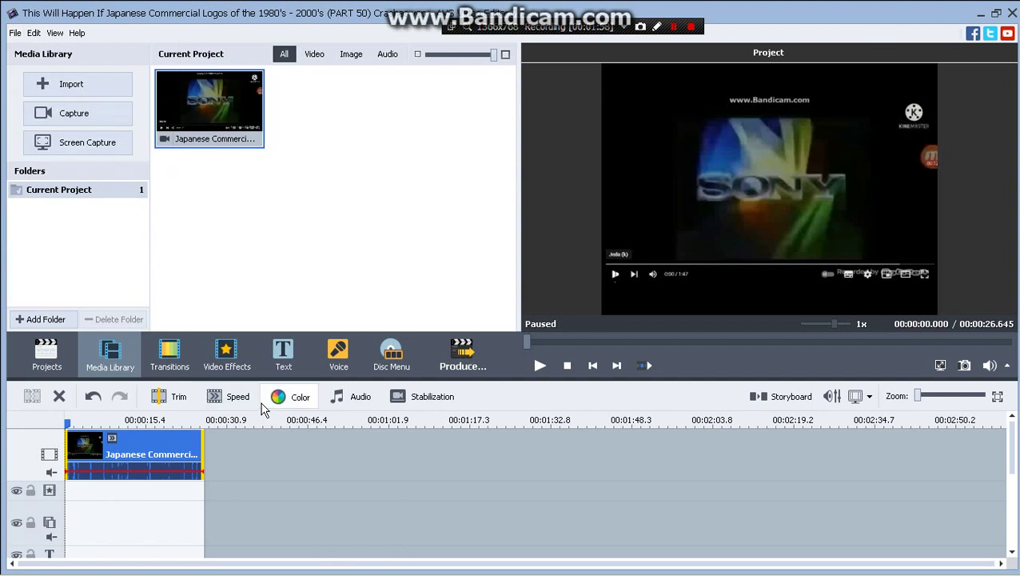
Step: Set the timeline clip's playback speed to 4.4x and save the project
click(236, 397)
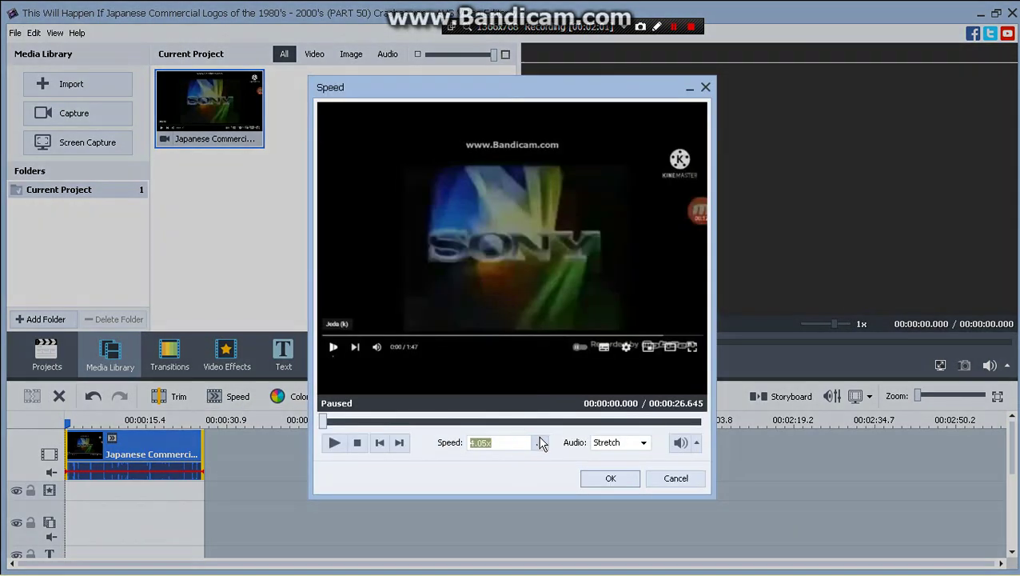
drag(475, 456, 496, 454)
mouse_move(498, 460)
mouse_down()
mouse_move(496, 473)
mouse_move(495, 444)
mouse_move(497, 472)
mouse_up()
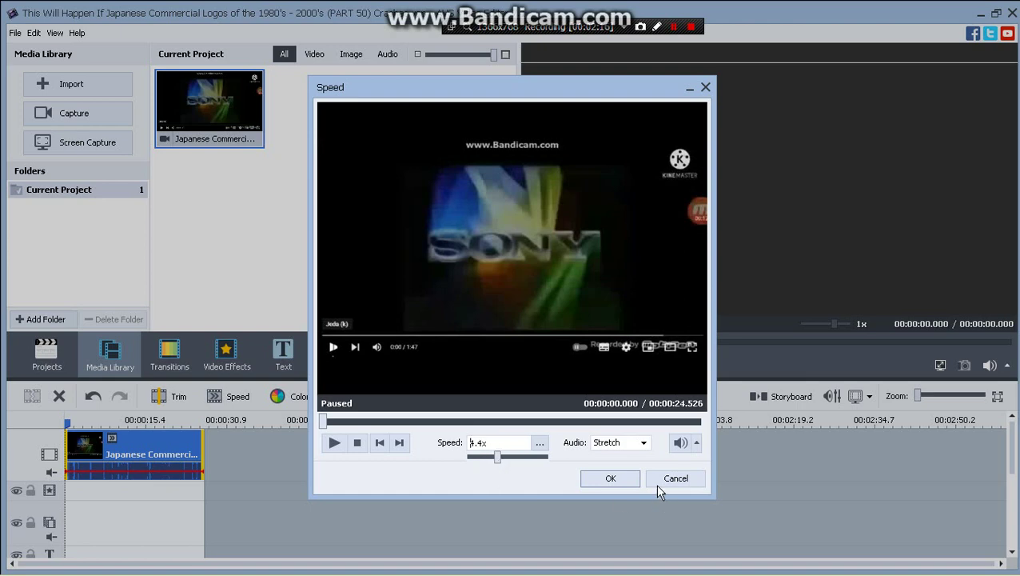
click(634, 479)
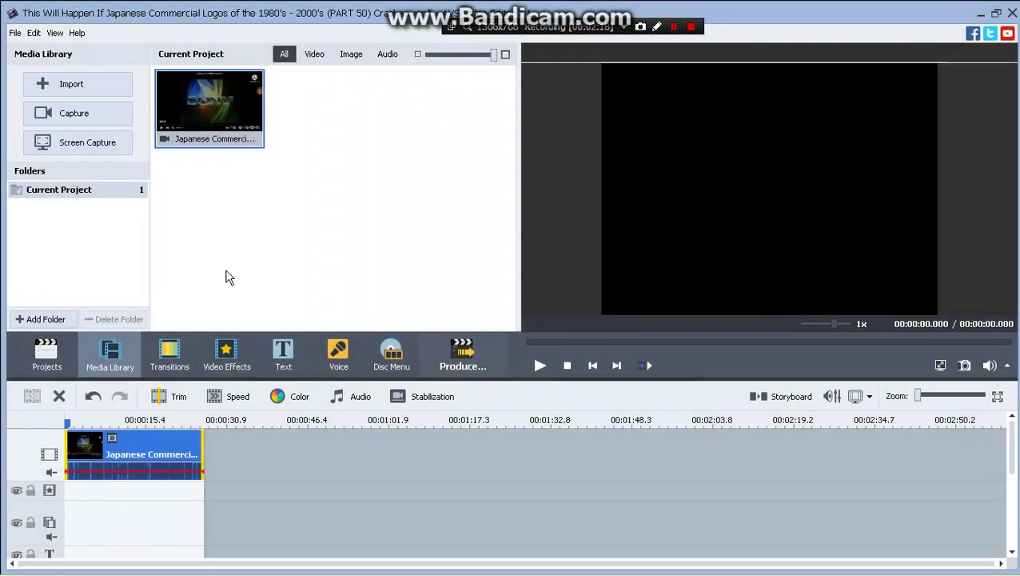
click(16, 33)
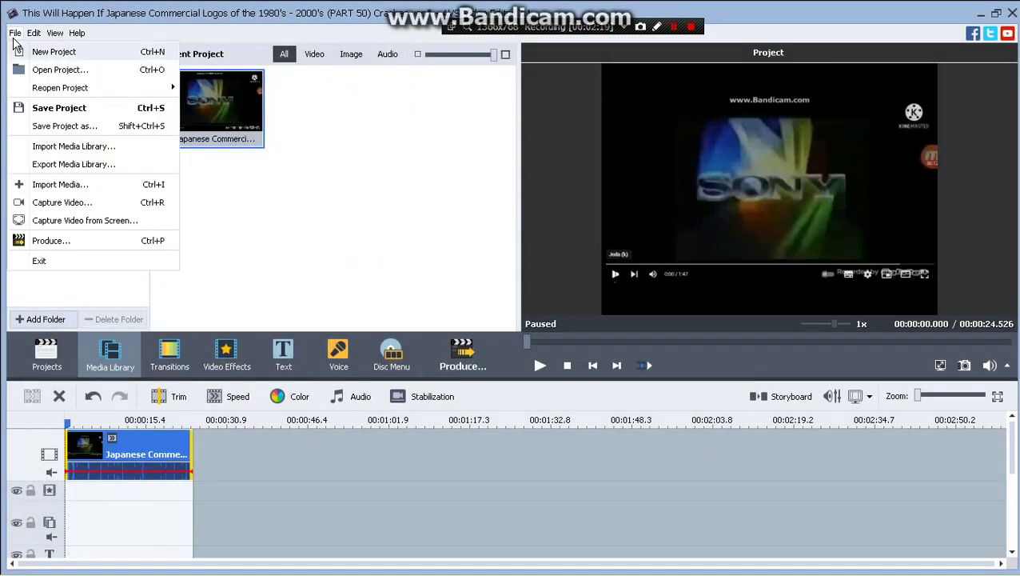
click(105, 107)
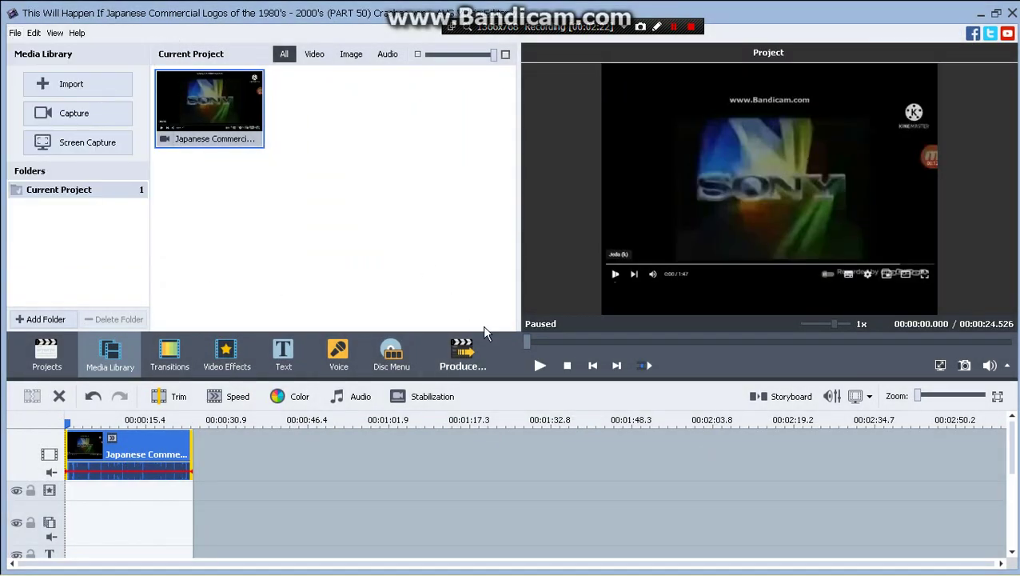
Step: Set up production of an MP4 video file with the PC - Standard Quality profile (MPEG-4, 640x480, 24 fps)
click(460, 366)
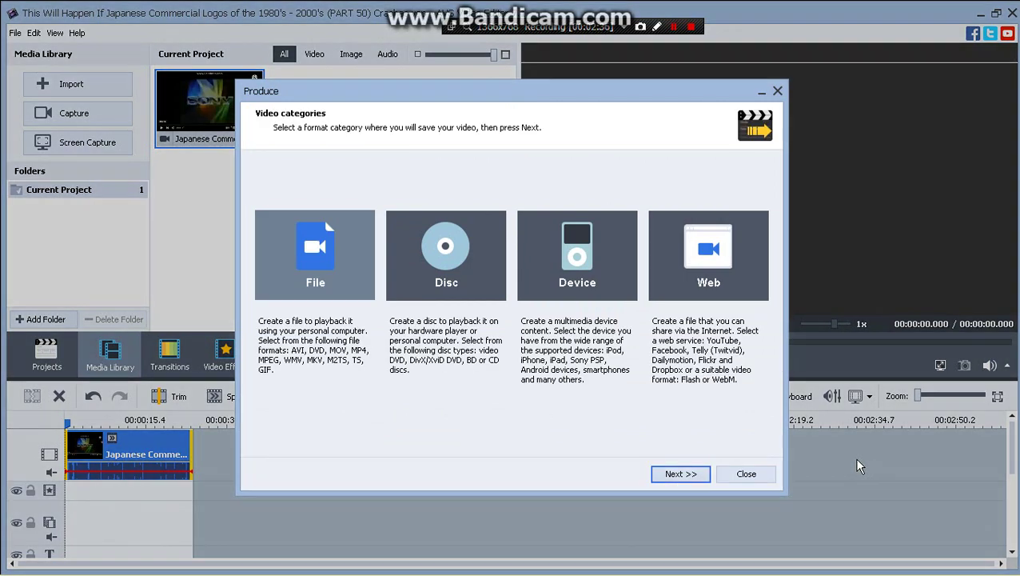
click(676, 476)
click(596, 197)
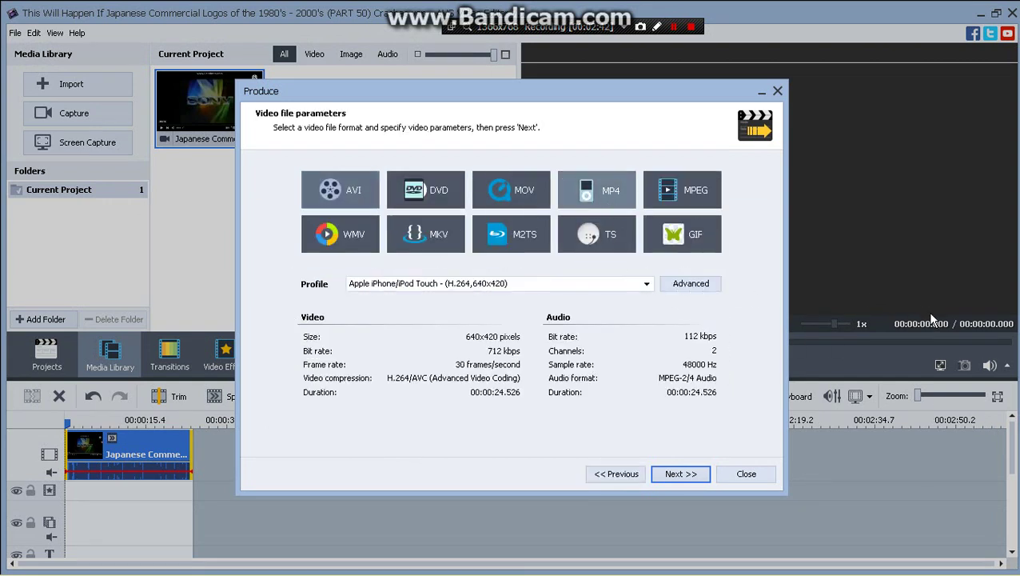
click(606, 284)
scroll(560, 368, down, 10)
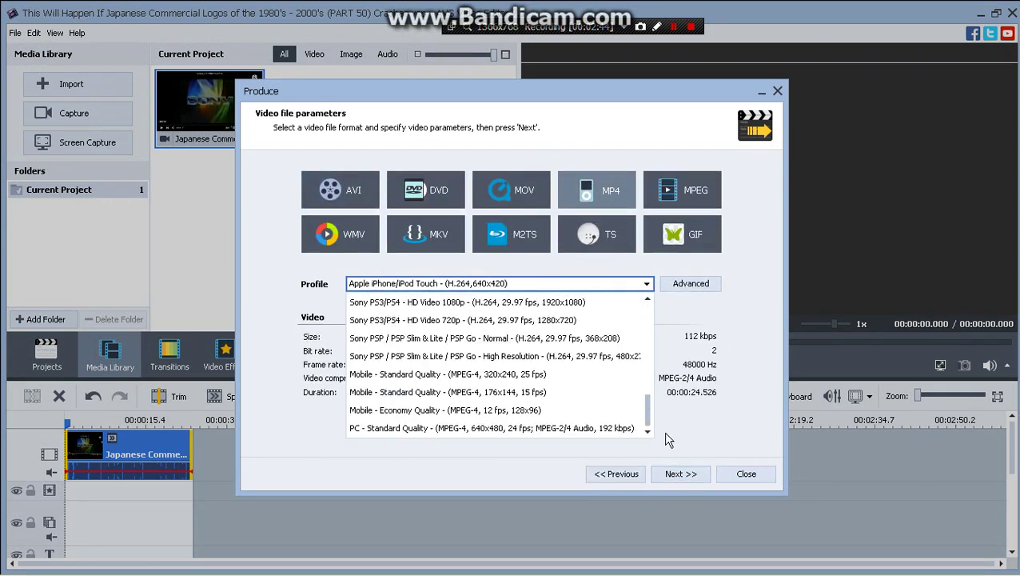
click(634, 429)
click(680, 474)
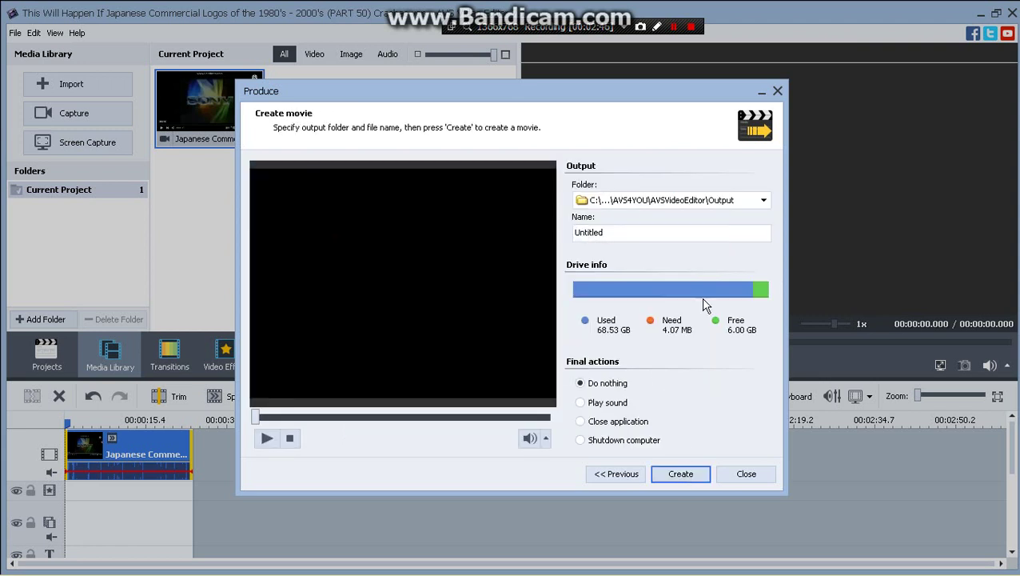
Step: Render the movie to My Videos under the name "Japanese Commercial Logos of the 1980's - 2000's (PART 50) 4x"
click(706, 199)
click(687, 258)
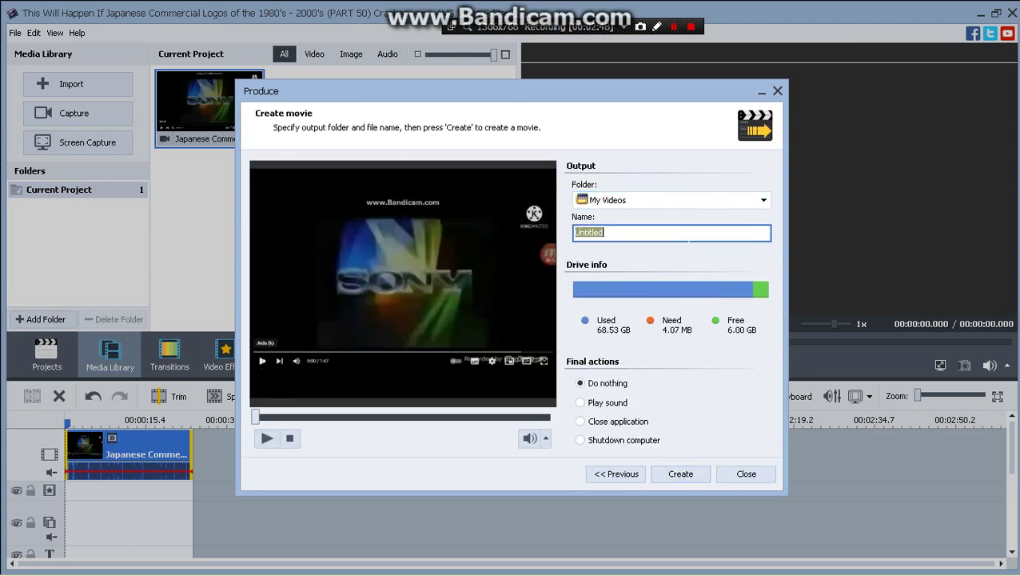
key(ctrl+v)
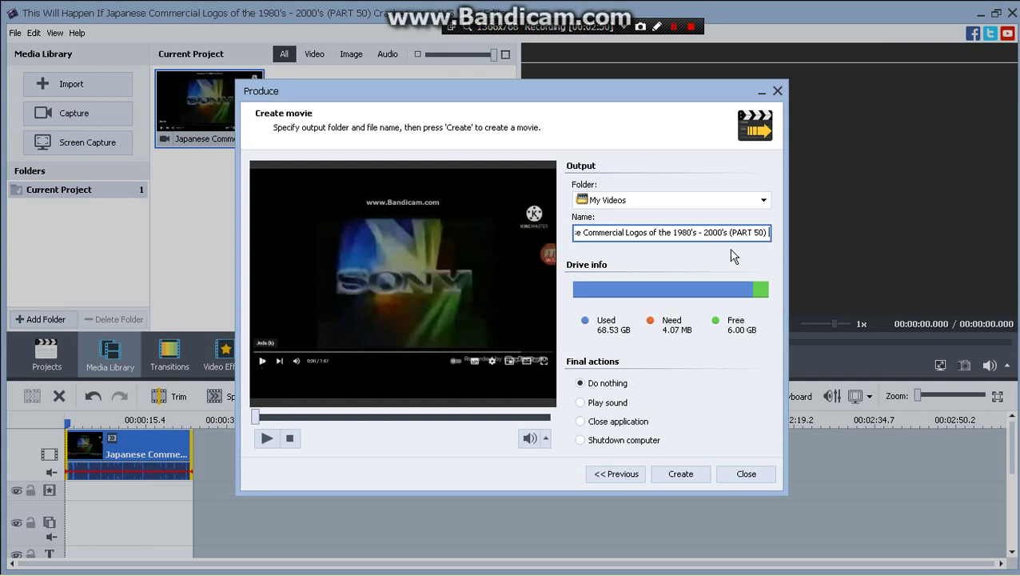
text() 4x)
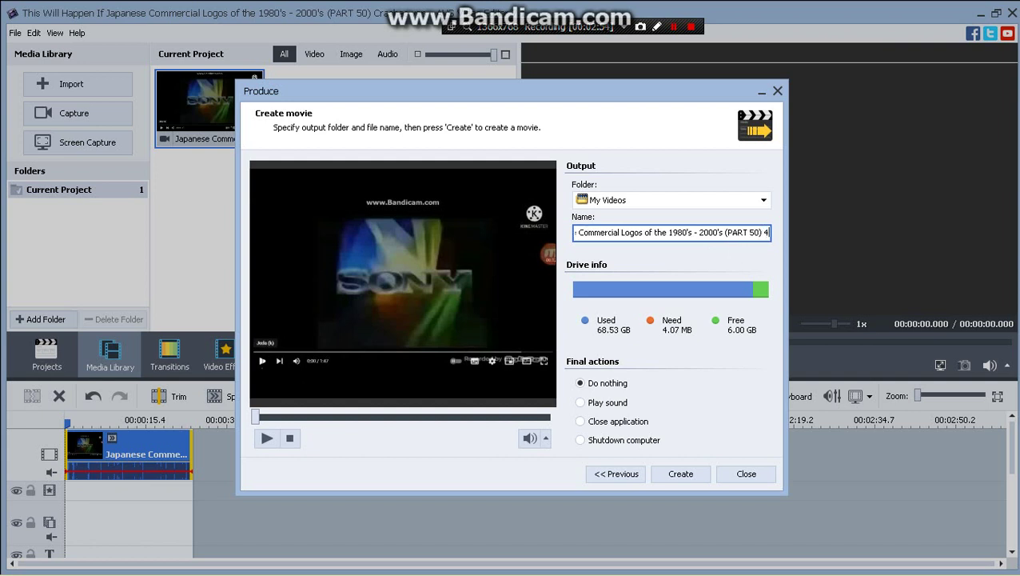
click(683, 479)
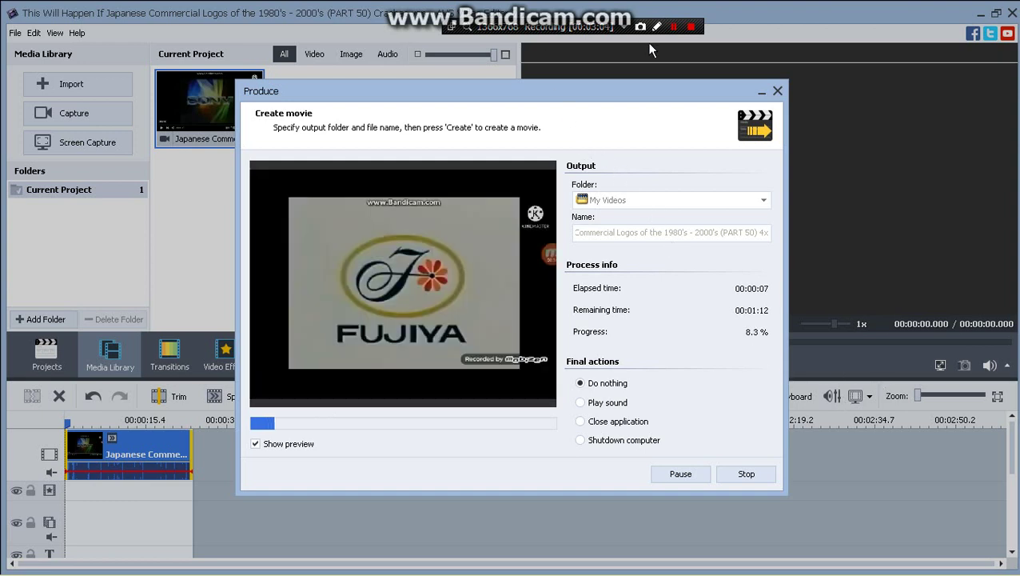
Step: Place the rendered 4x clip on the empty main video track and match the project's aspect ratio to it
click(673, 27)
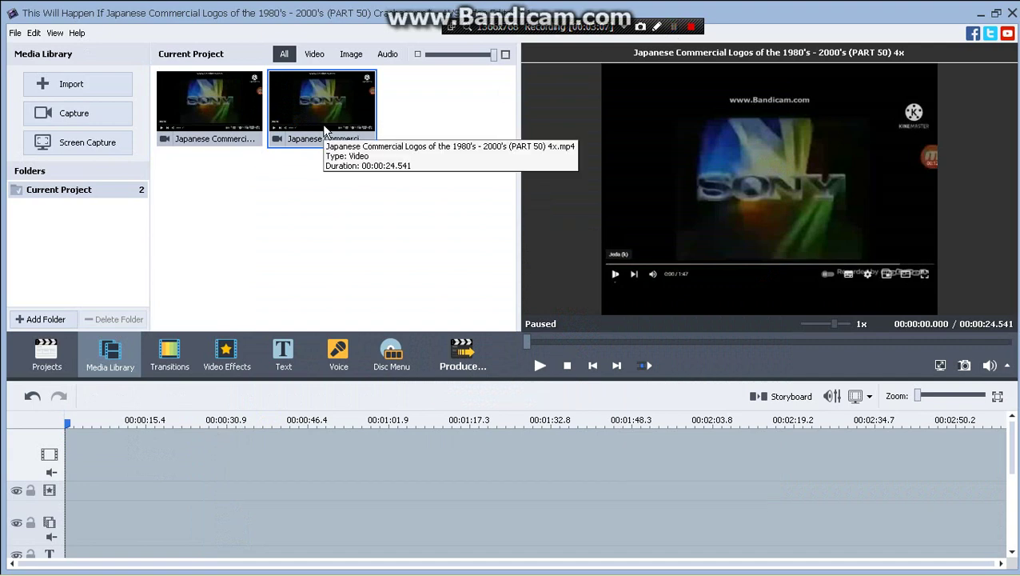
drag(322, 124, 309, 472)
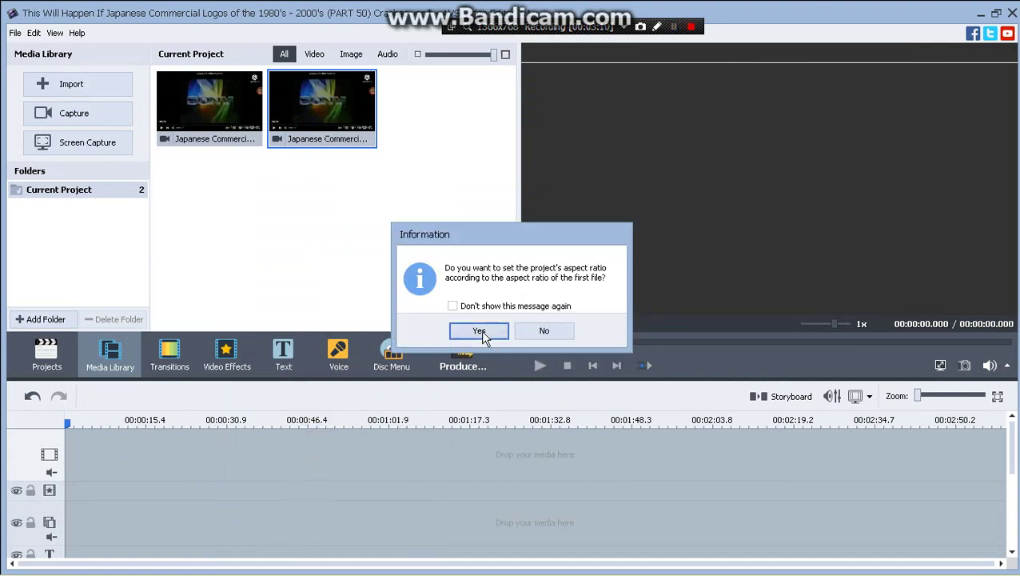
click(481, 330)
Step: Slow the 4x clip to 0.05x speed, preview the playback briefly and return to its start
click(226, 397)
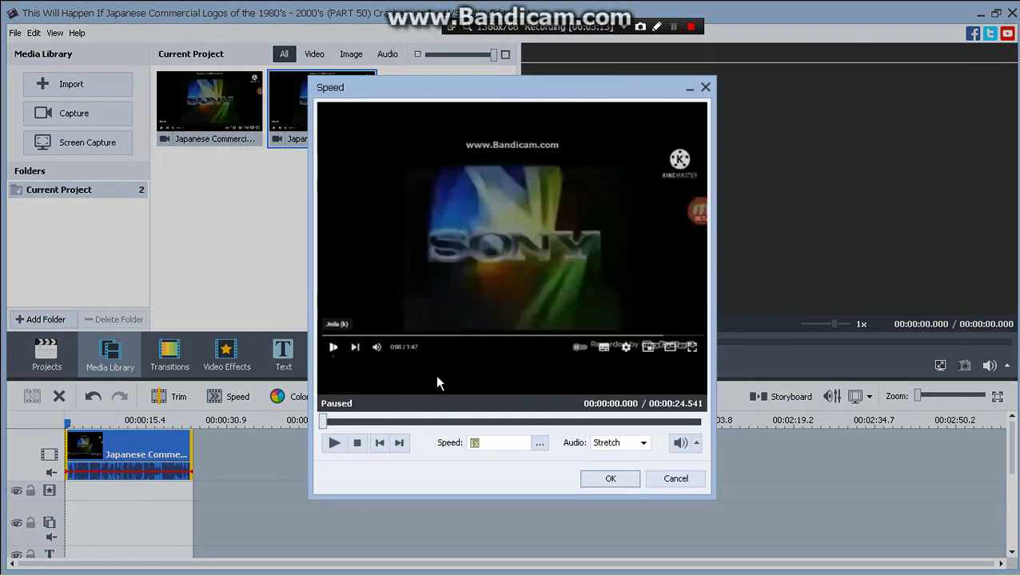
click(539, 443)
drag(480, 455, 474, 468)
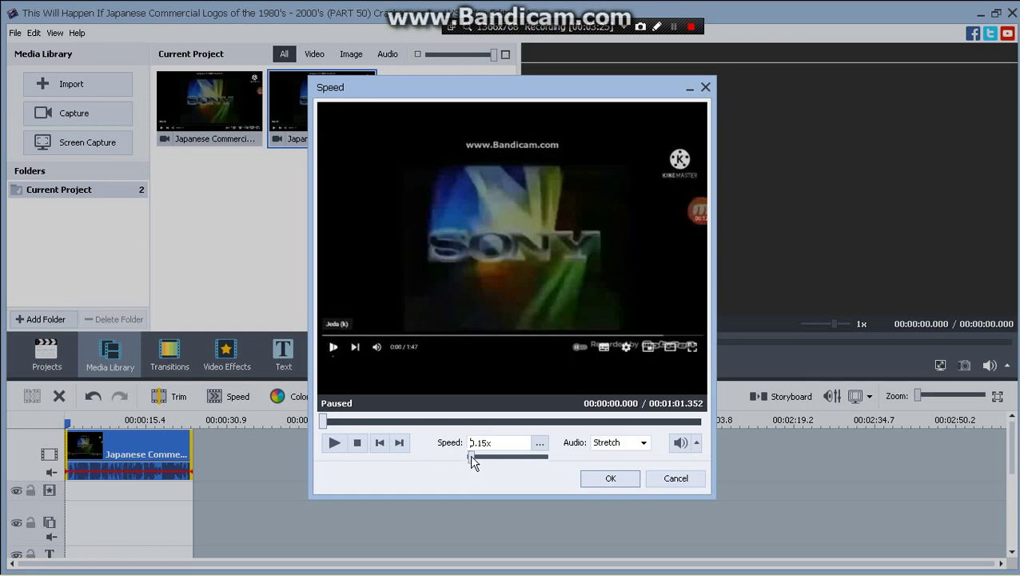
mouse_move(472, 457)
mouse_down()
mouse_move(471, 445)
mouse_move(469, 468)
mouse_up()
click(334, 444)
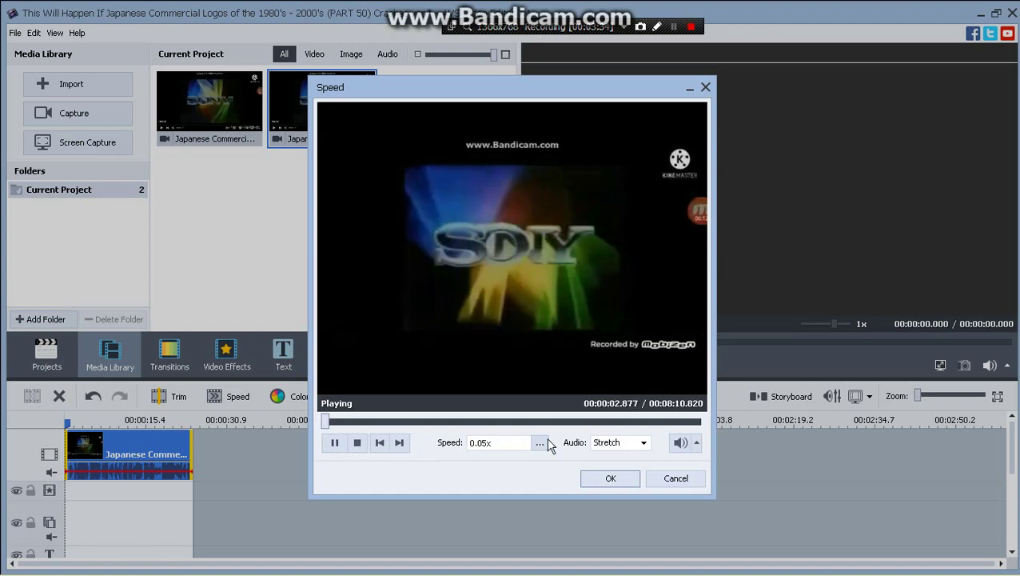
click(334, 441)
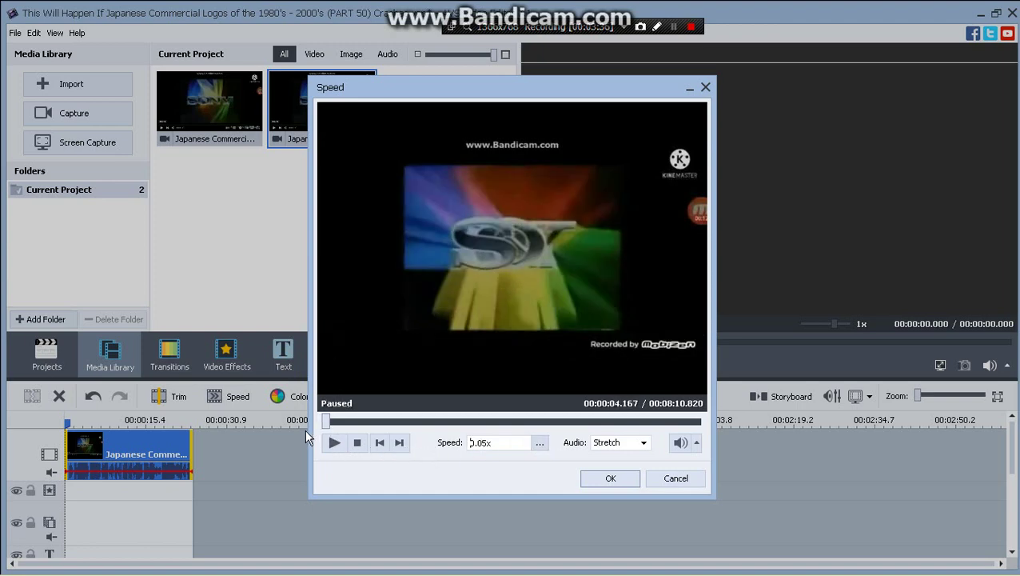
click(326, 424)
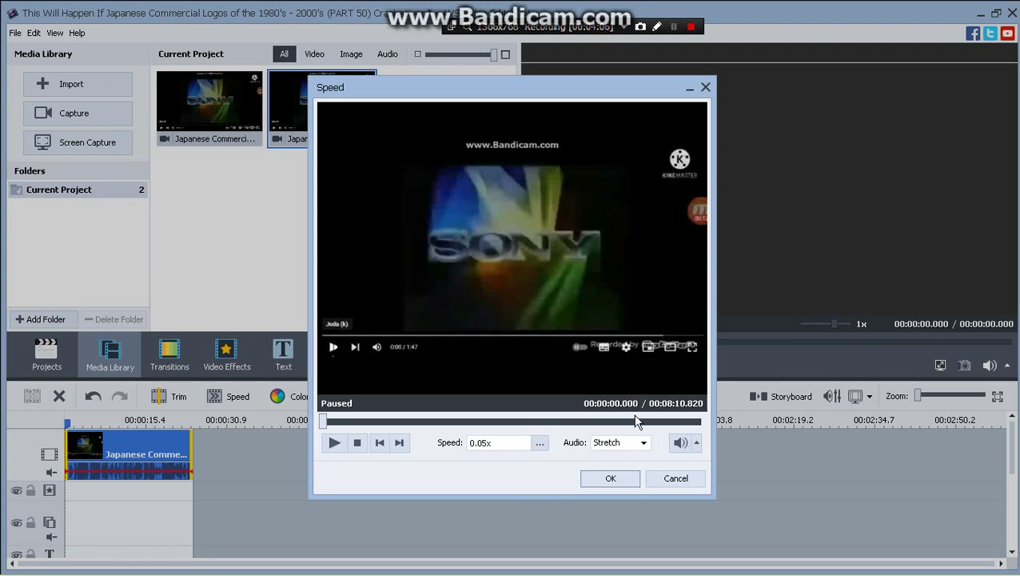
Step: Adjust the 4x clip's slowed playback speed so that the clip lasts about 1 minute 22 seconds, and apply it
click(542, 445)
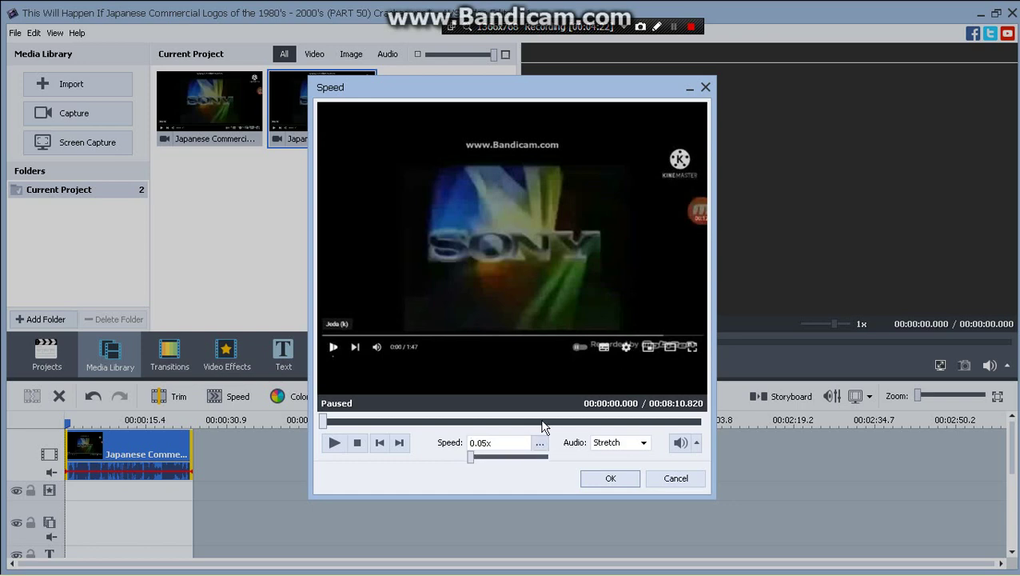
drag(474, 464, 477, 477)
drag(472, 460, 495, 465)
drag(495, 464, 452, 489)
drag(479, 462, 489, 460)
drag(493, 457, 473, 472)
click(602, 480)
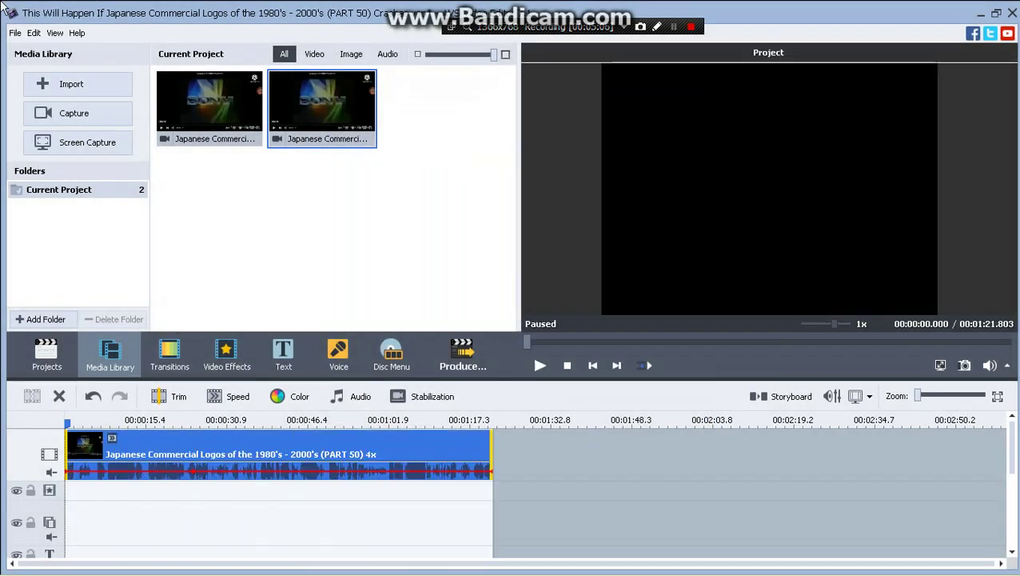
Step: Save the project and play the slowed clip from the start of the timeline
click(15, 33)
click(59, 107)
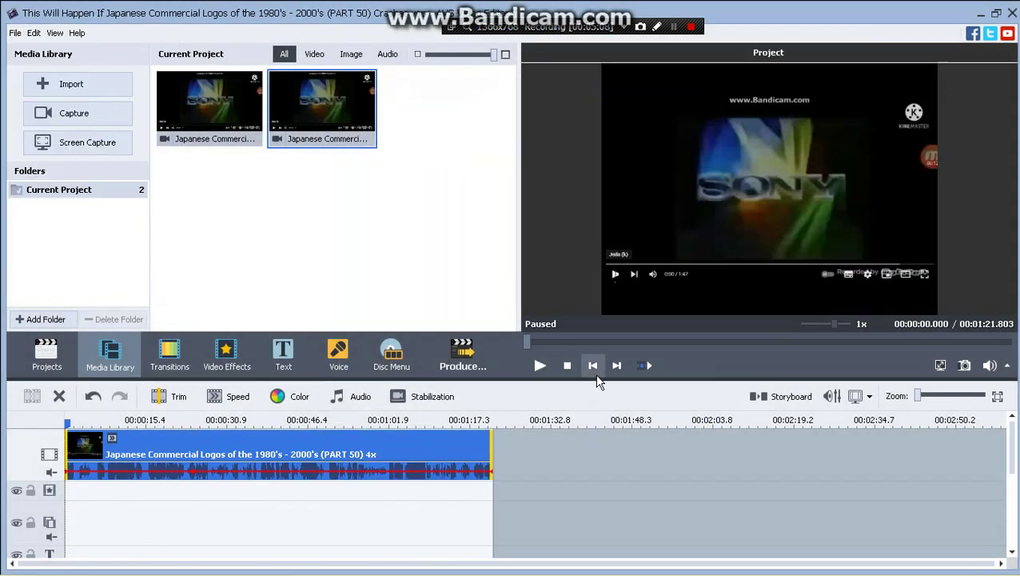
click(536, 366)
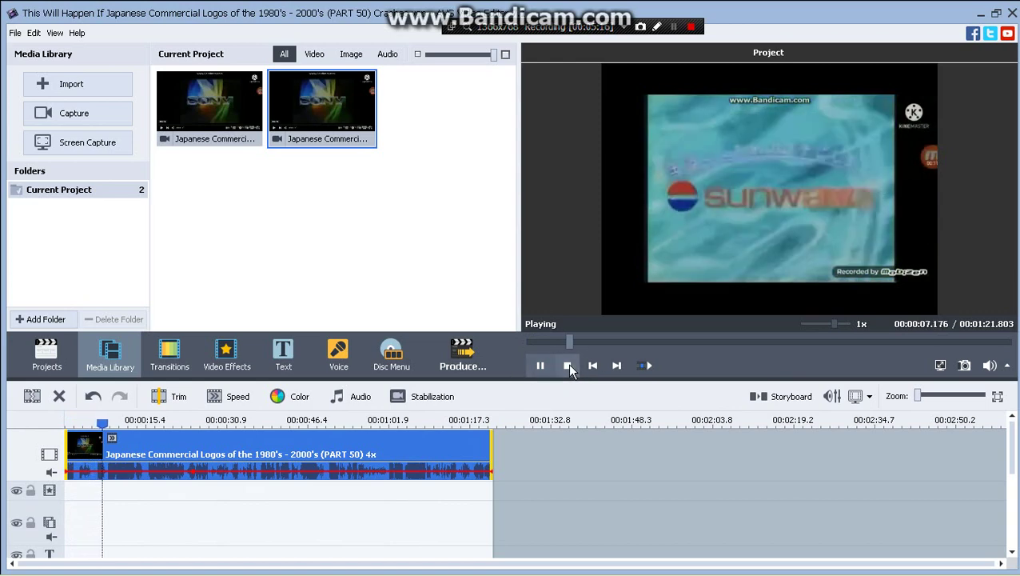
Step: Stop the playback of the slowed clip and save the project
click(567, 365)
click(15, 33)
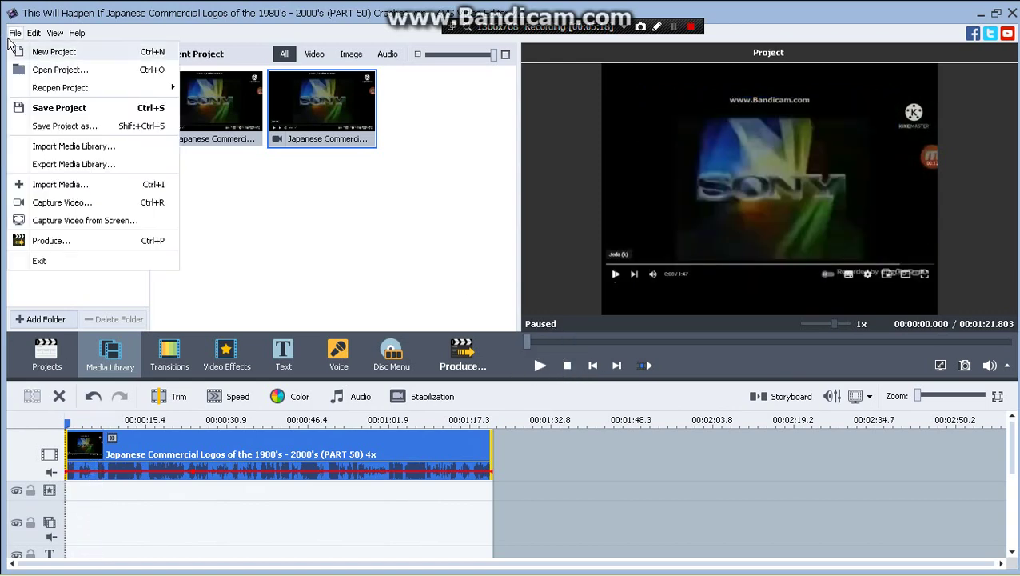
click(88, 106)
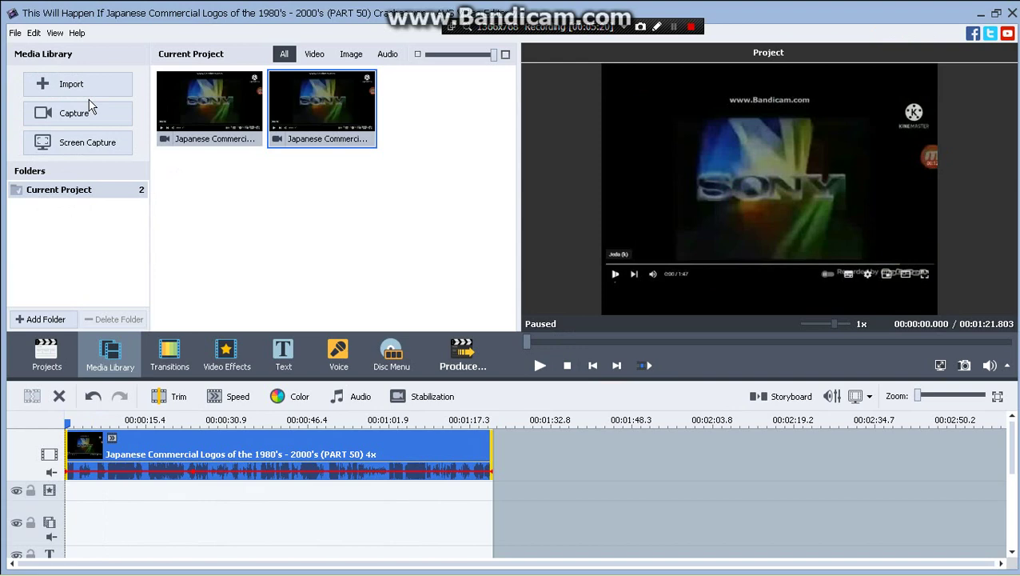
Step: Apply color correction to the slowed 4x clip with the hue set to -50
click(290, 397)
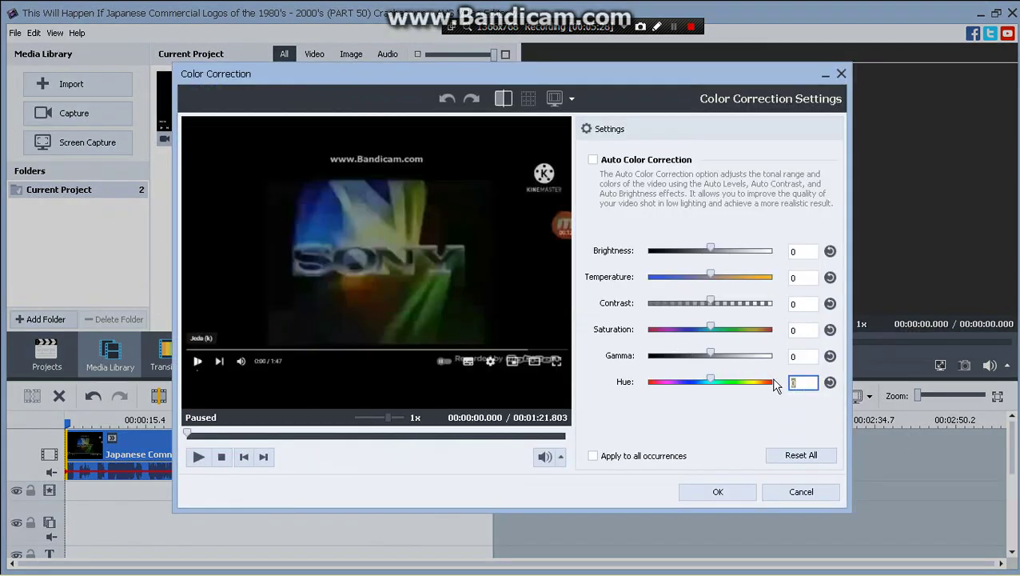
text(1)
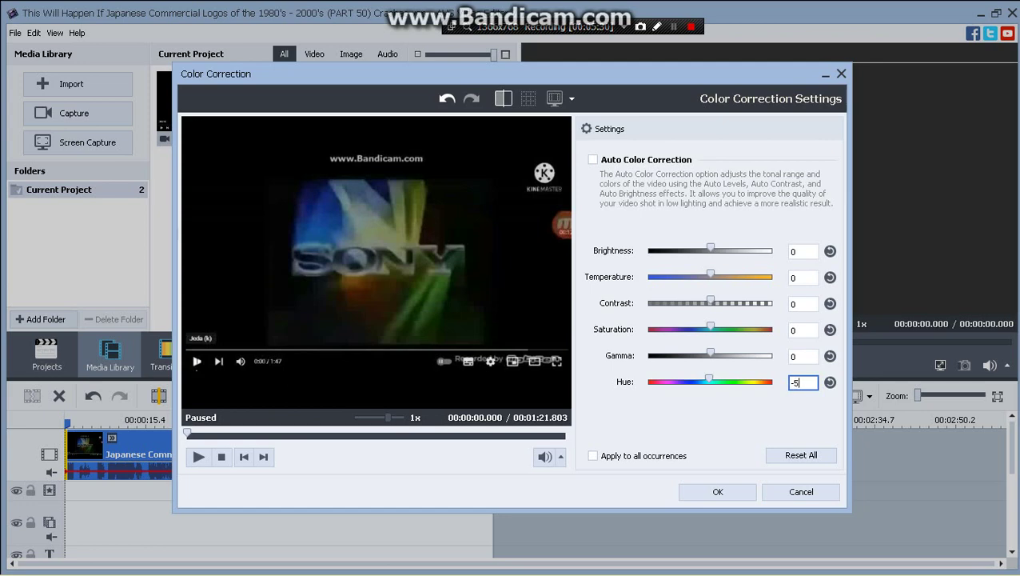
text(0)
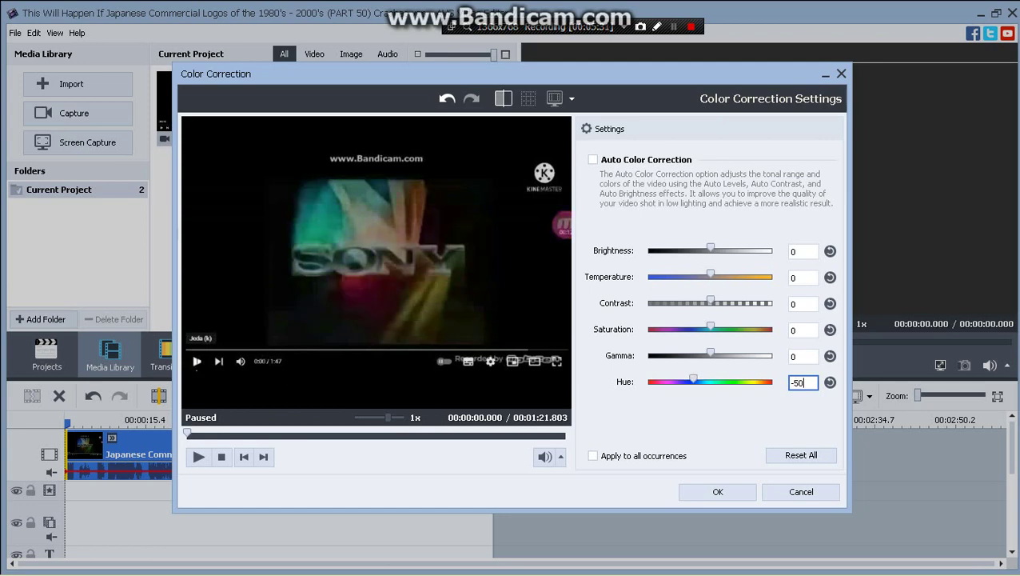
click(714, 489)
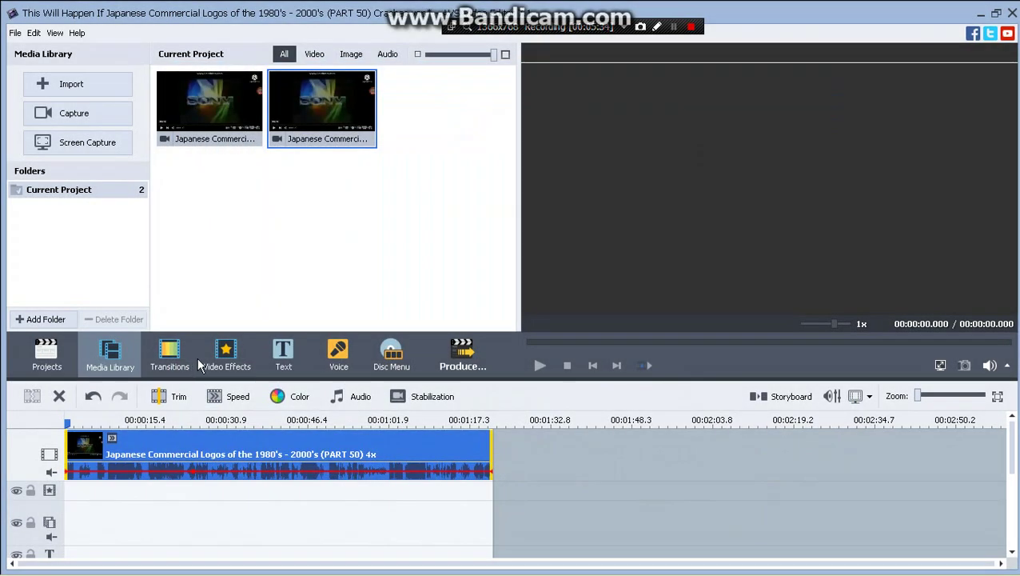
Step: Add the Wide Angle Zoom video effect at the start of the effects track beneath the 4x clip
click(218, 357)
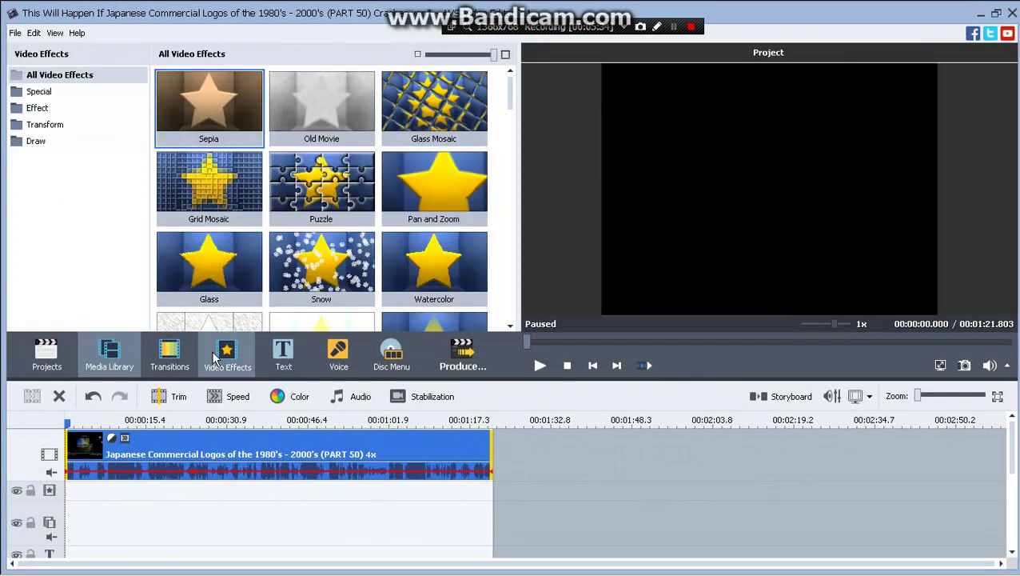
click(433, 178)
scroll(509, 112, down, 2)
scroll(513, 120, down, 2)
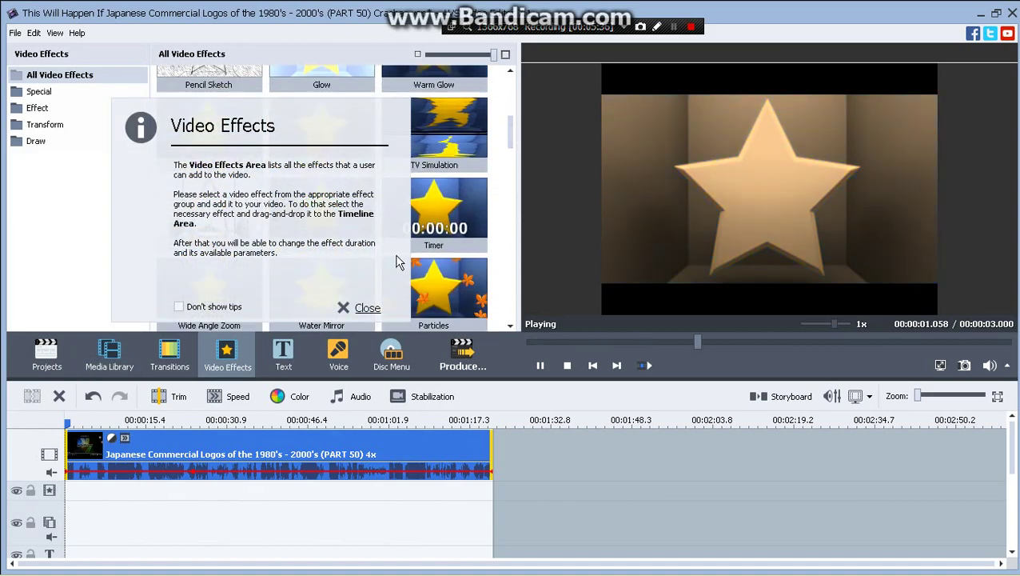
mouse_move(511, 138)
mouse_down()
mouse_move(515, 279)
mouse_move(502, 190)
mouse_move(505, 178)
mouse_move(516, 280)
mouse_move(497, 184)
mouse_move(507, 134)
mouse_up()
drag(208, 212, 110, 486)
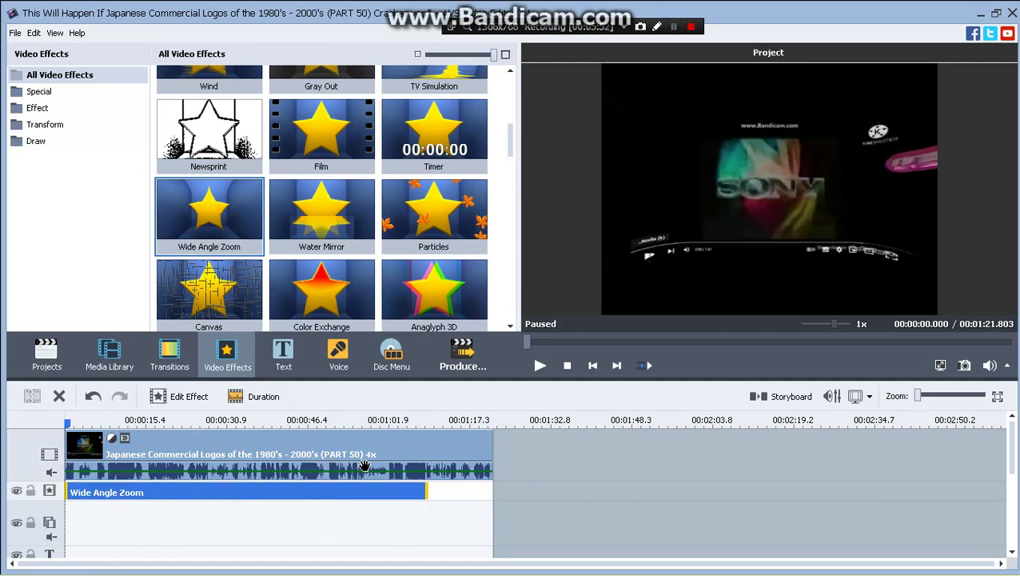
Step: Extend the Wide Angle Zoom effect to the end of the 4x clip and save the project
drag(428, 492, 492, 504)
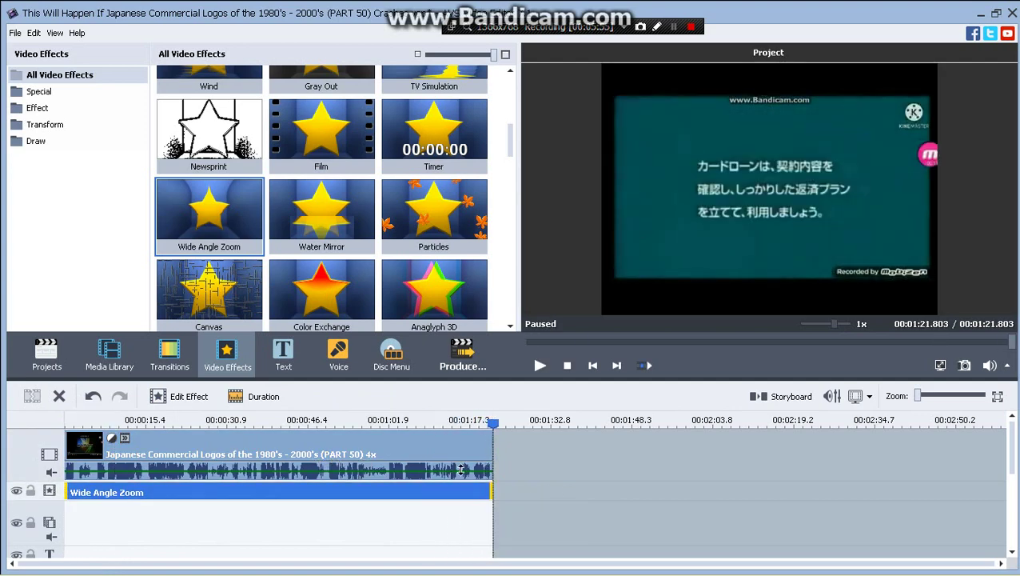
click(15, 33)
click(90, 112)
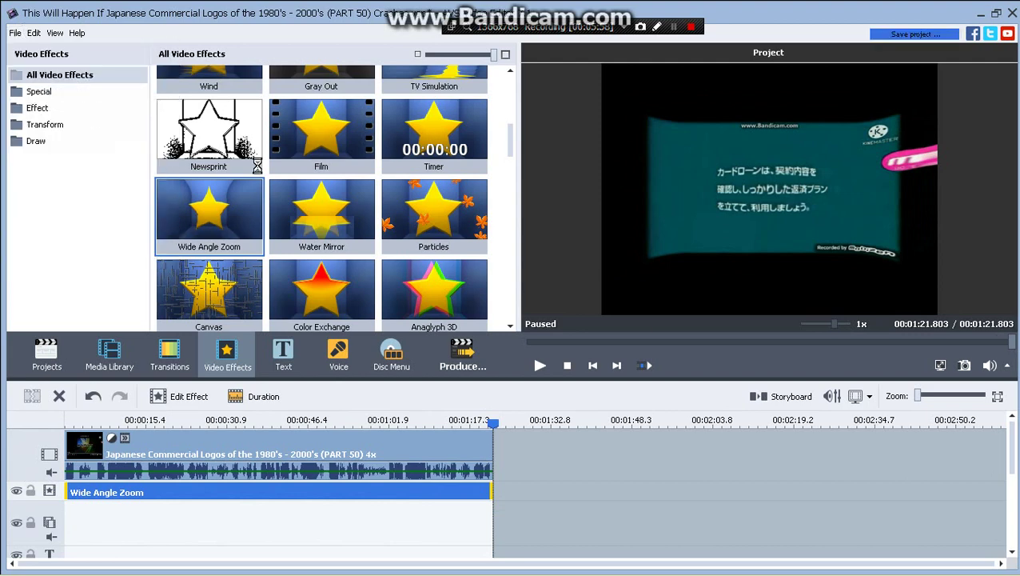
Step: Set the Wide Angle Zoom effect's perspective to 100 and save the project
click(189, 396)
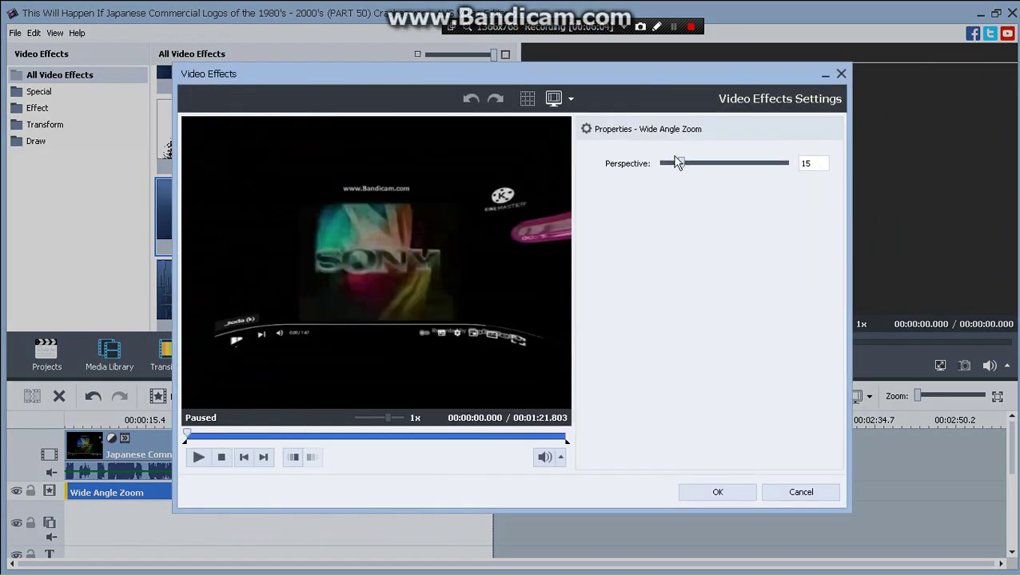
drag(677, 162, 893, 175)
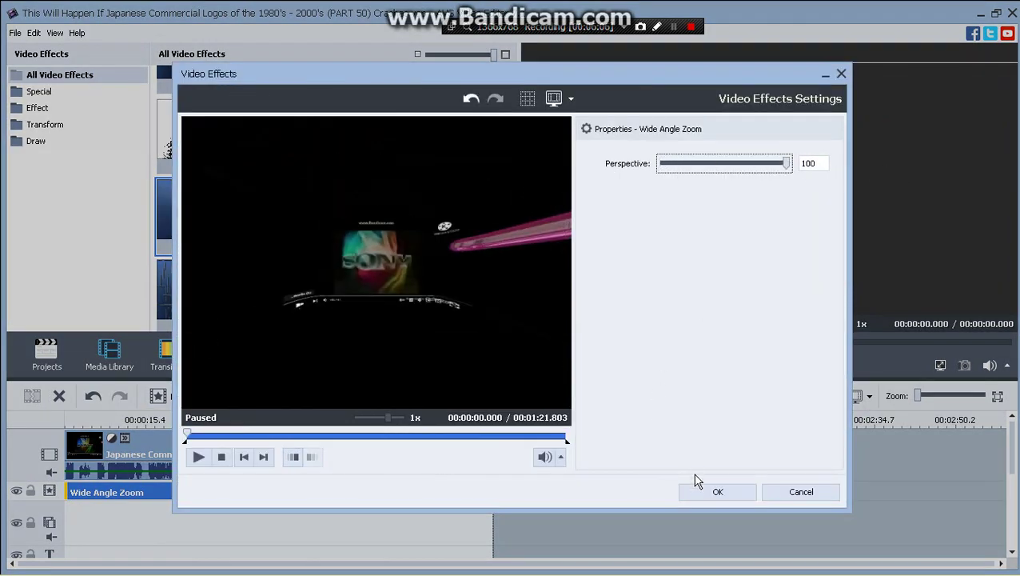
click(728, 498)
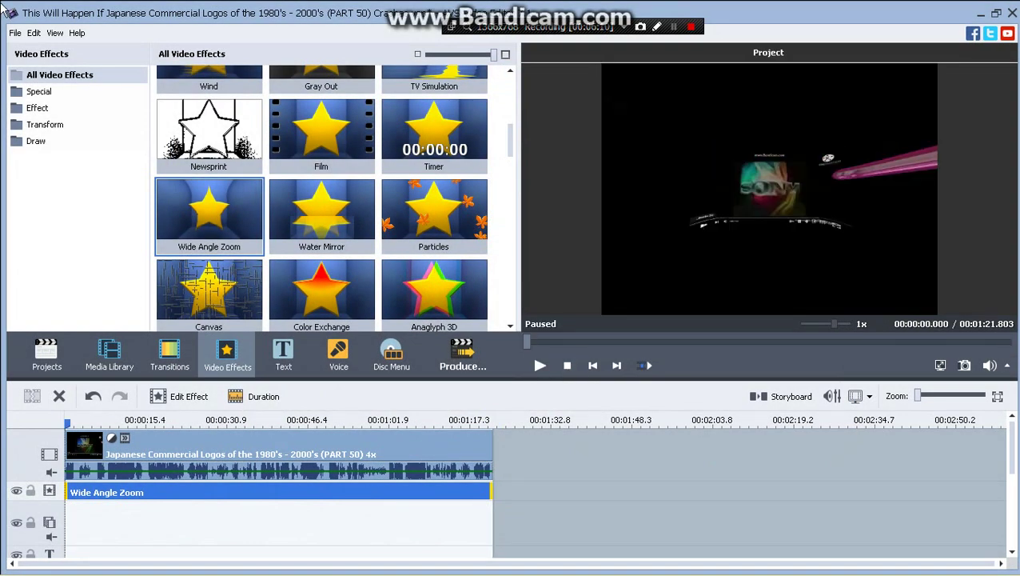
click(15, 33)
click(89, 107)
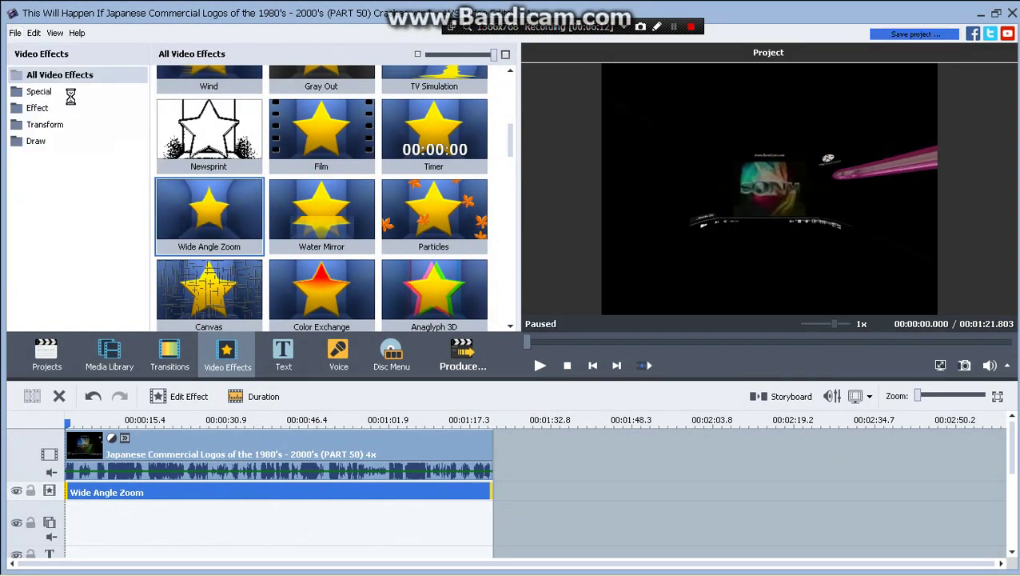
click(16, 33)
click(60, 108)
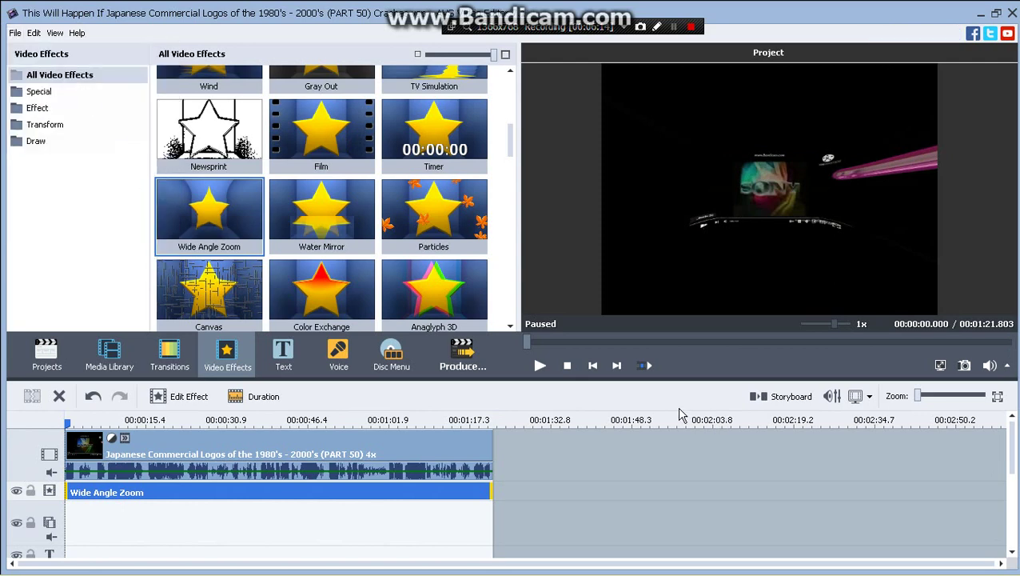
Step: Preview the first 15 seconds or so of the clip with its effects, pause it and save the project
click(541, 366)
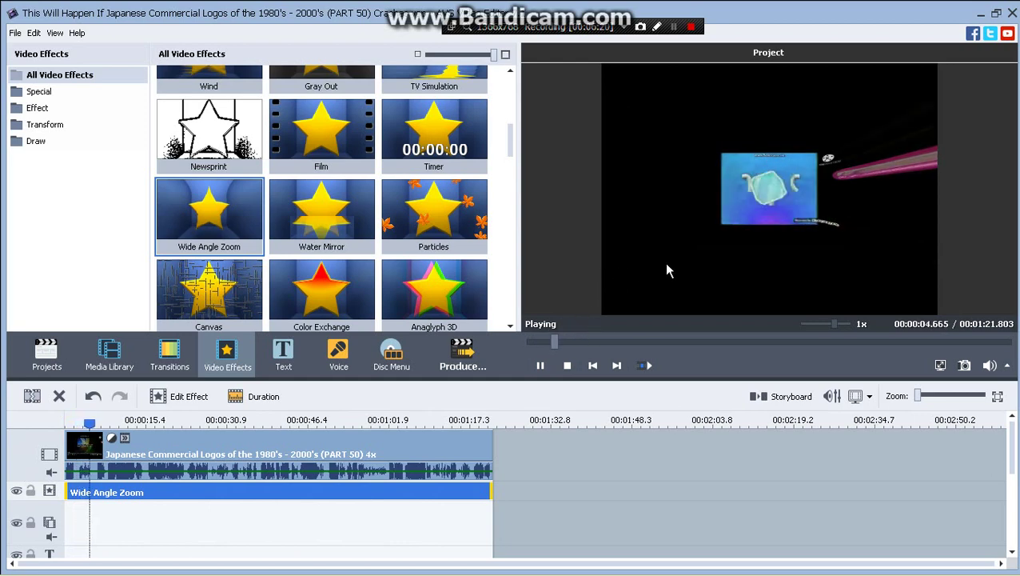
click(541, 366)
click(16, 32)
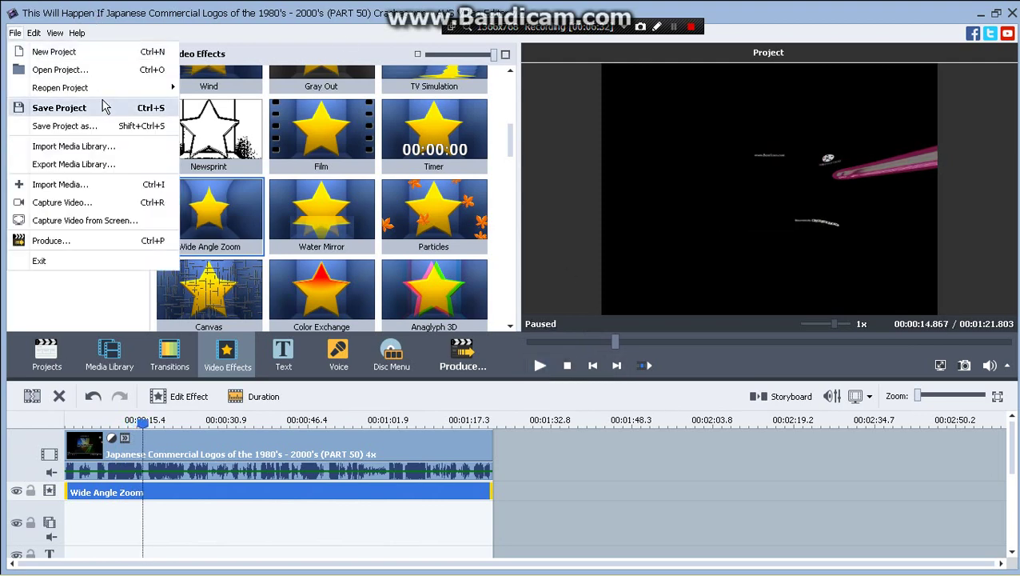